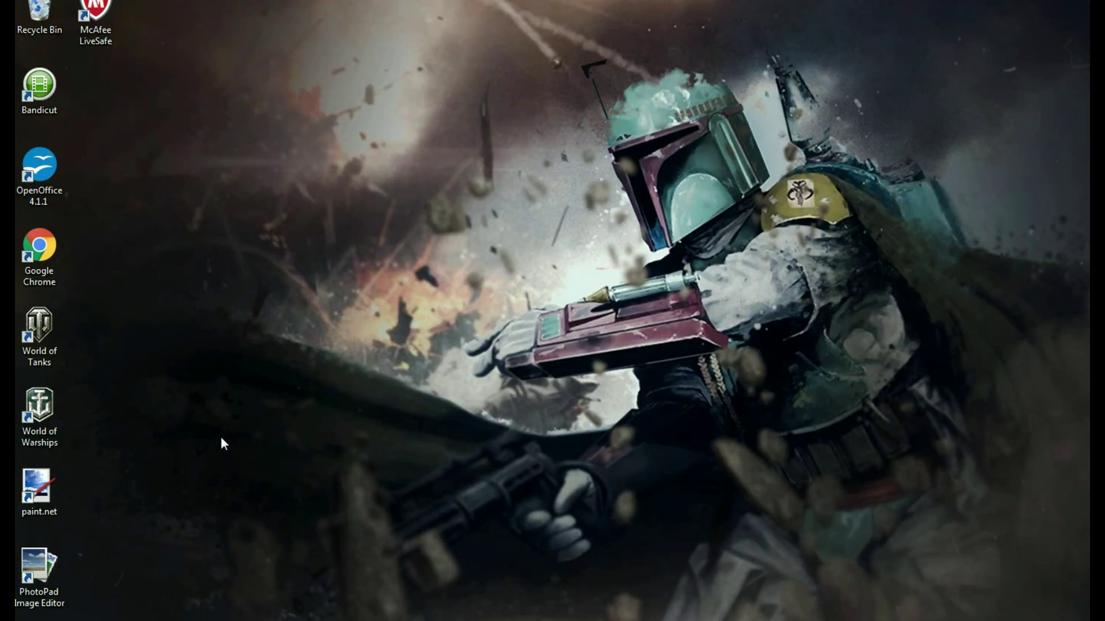
Open the Windows 7 Start menu with the Windows key
{"action": "key", "text": "super"}
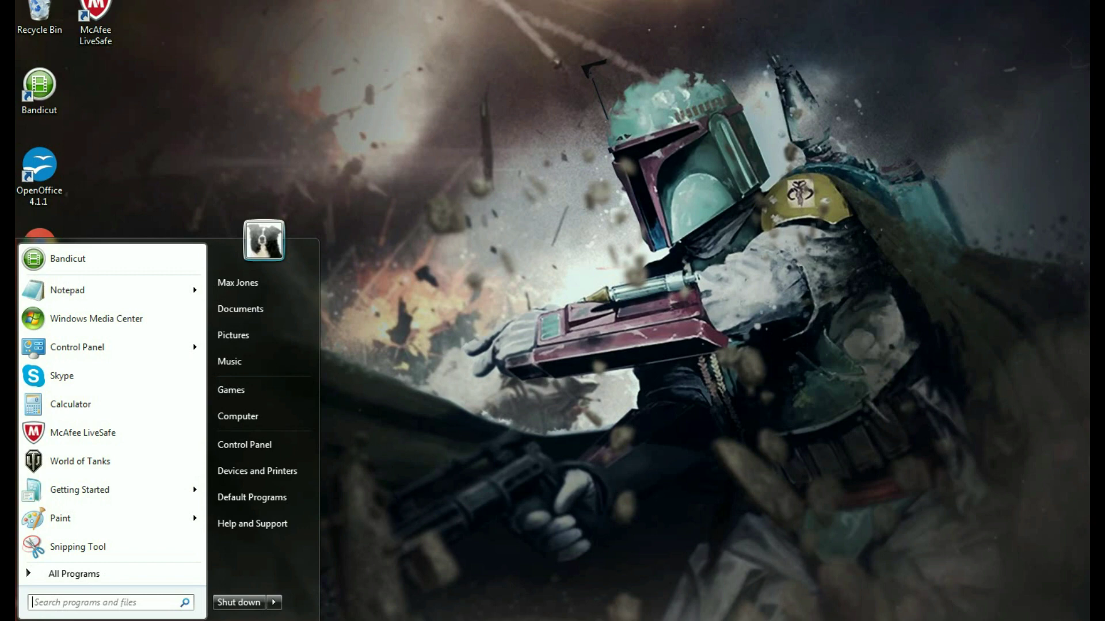
Search the Start menu for 'net' to find Network and Sharing Center
{"action": "key", "text": "super"}
{"action": "key", "text": "super"}
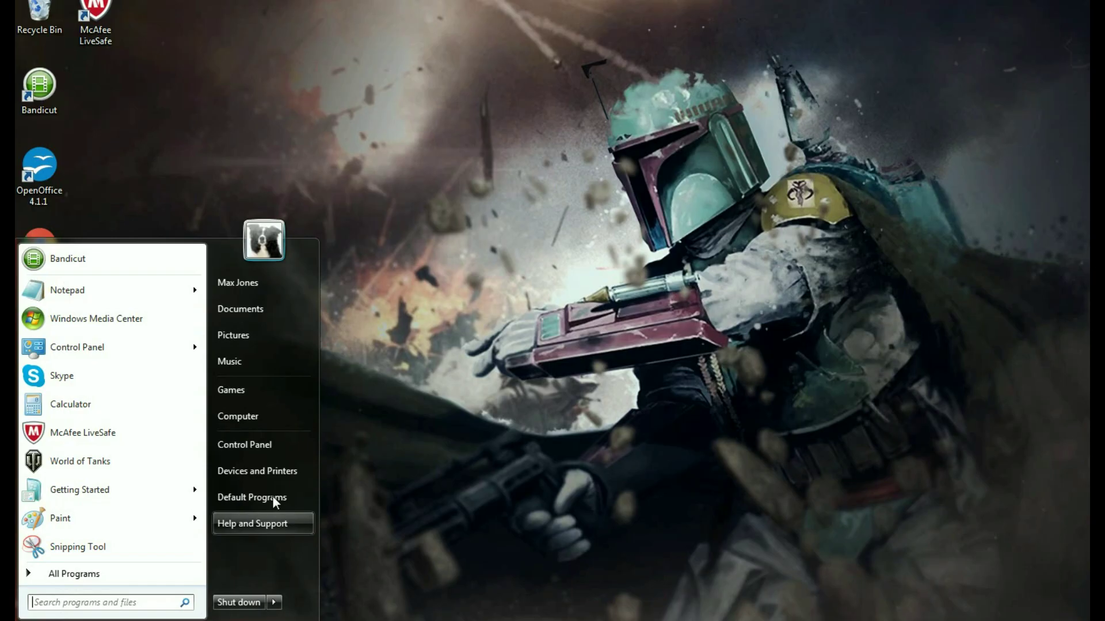
{"action": "type", "text": "net"}
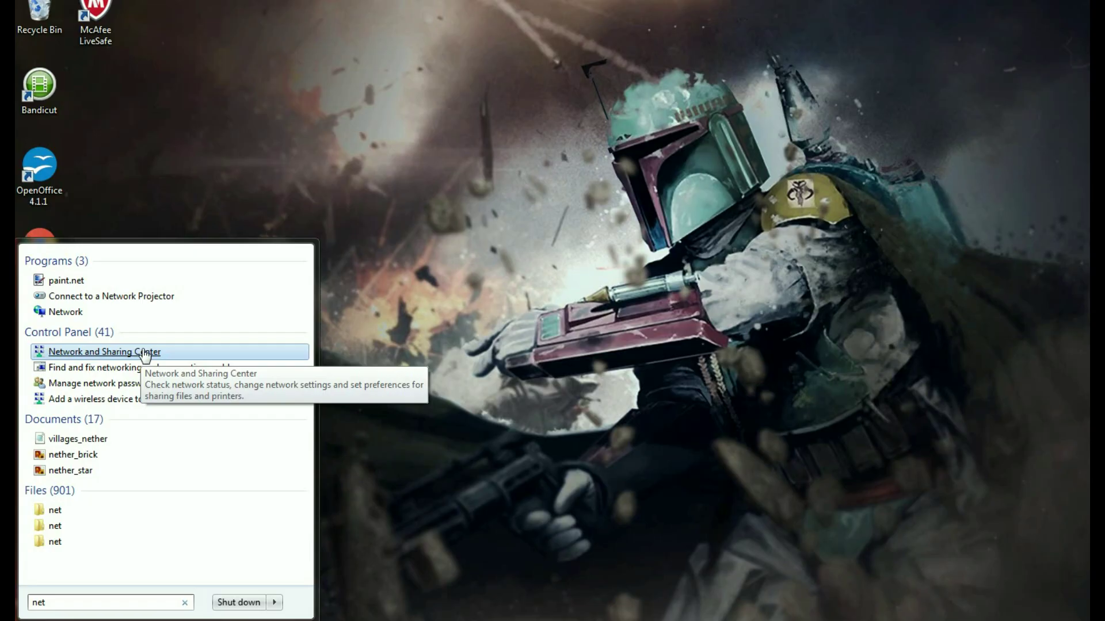
Go from Network and Sharing Center to the adapter list and select Wireless Network Connection
{"action": "left_click", "coordinate": [144, 352]}
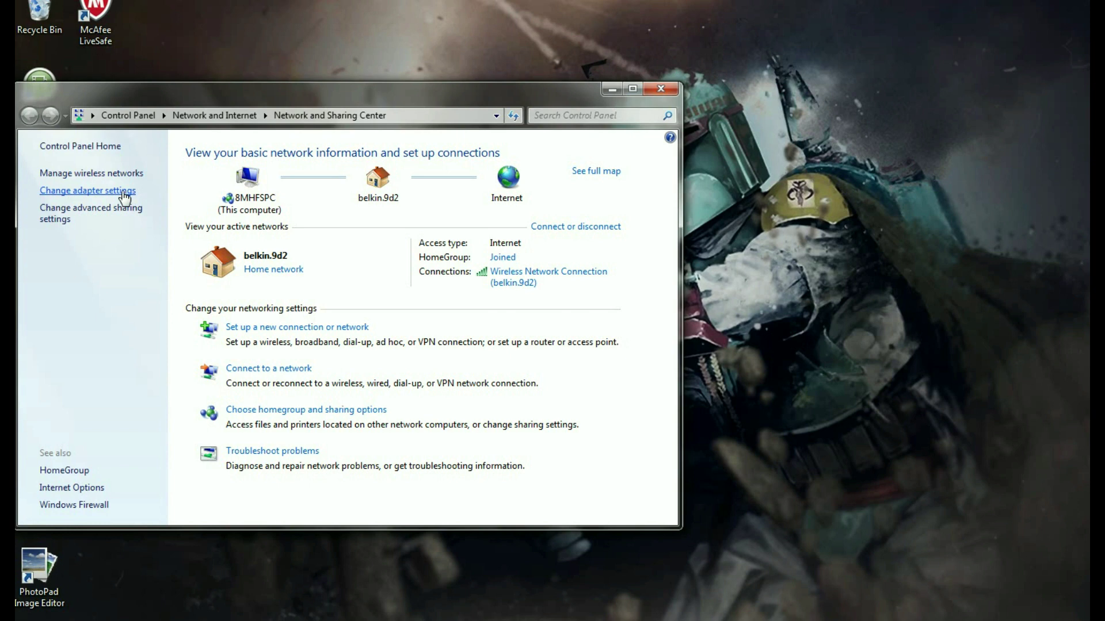
{"action": "left_click", "coordinate": [124, 192]}
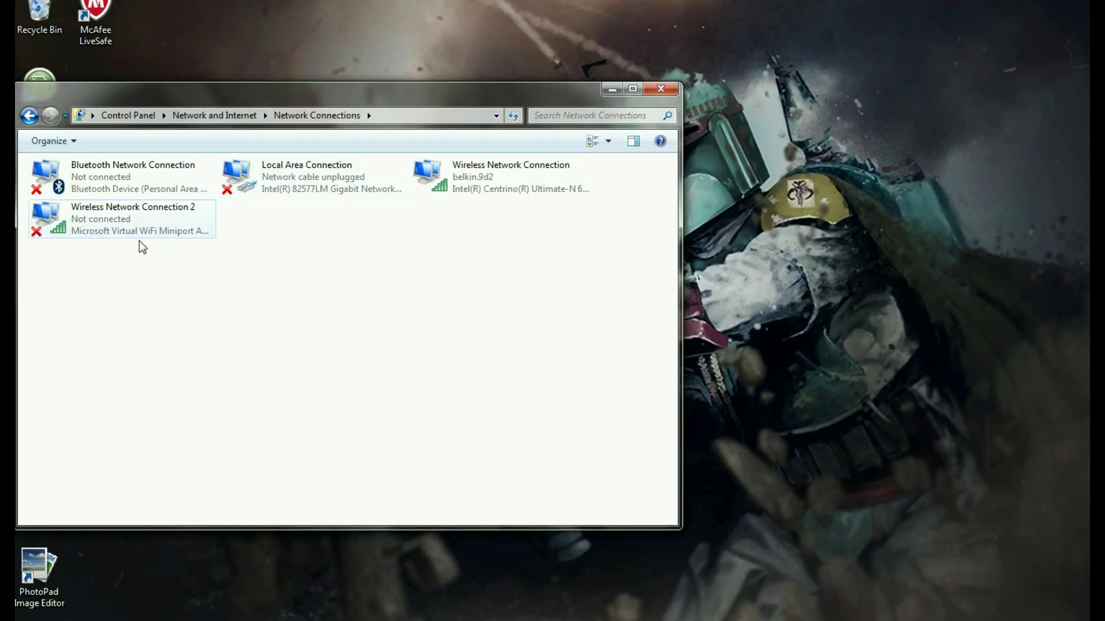
{"action": "left_click", "coordinate": [478, 179]}
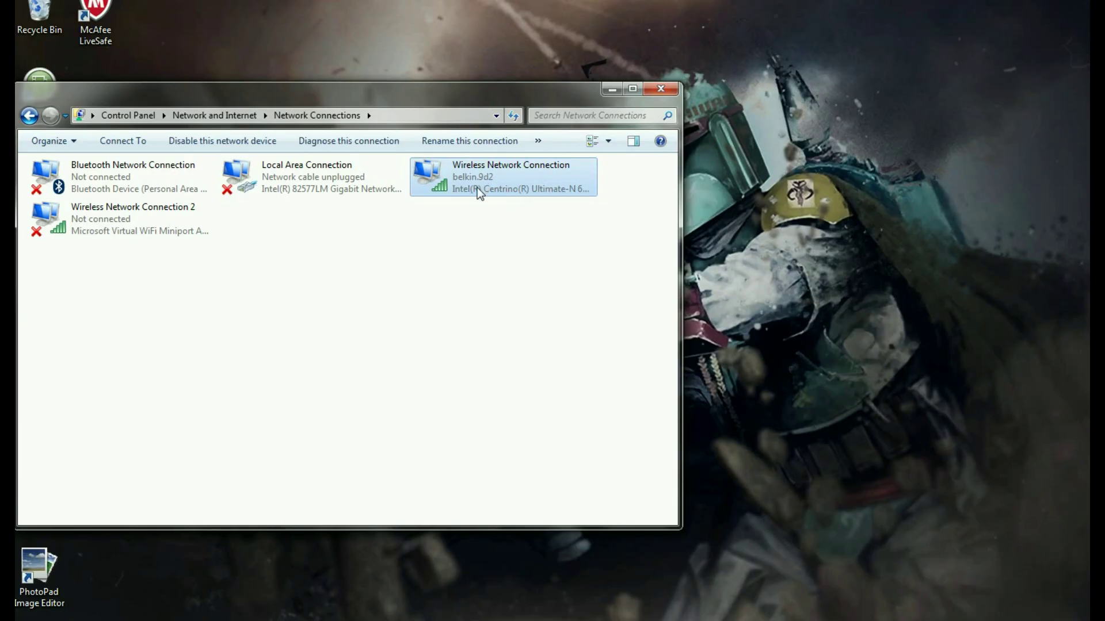
Open the Internet Protocol Version 4 (TCP/IPv4) properties of Wireless Network Connection
{"action": "right_click", "coordinate": [477, 179]}
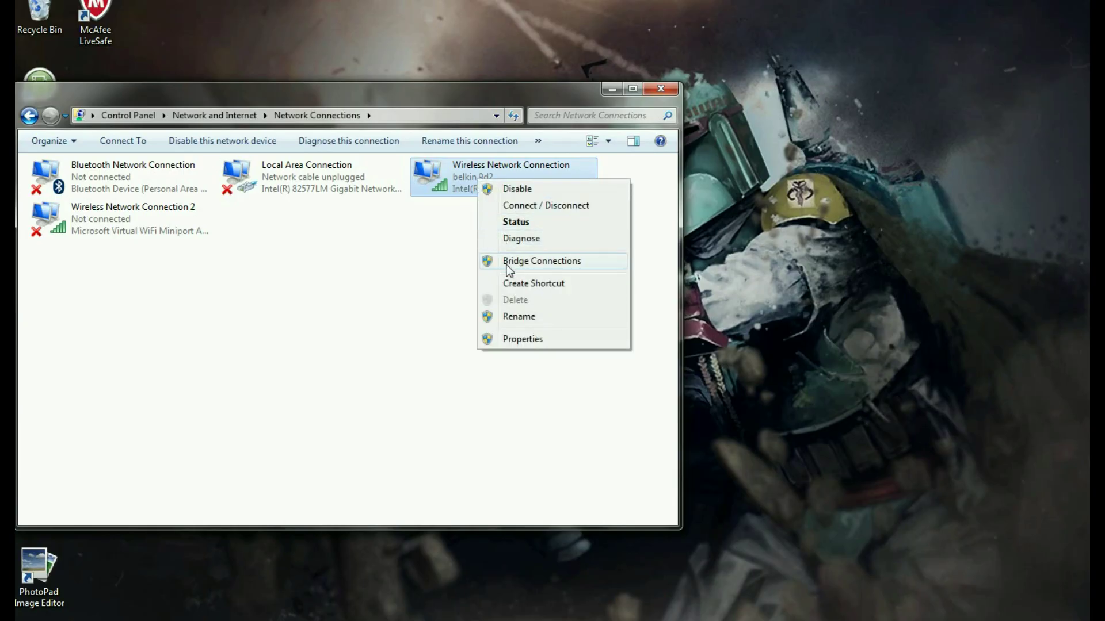
{"action": "left_click", "coordinate": [506, 340]}
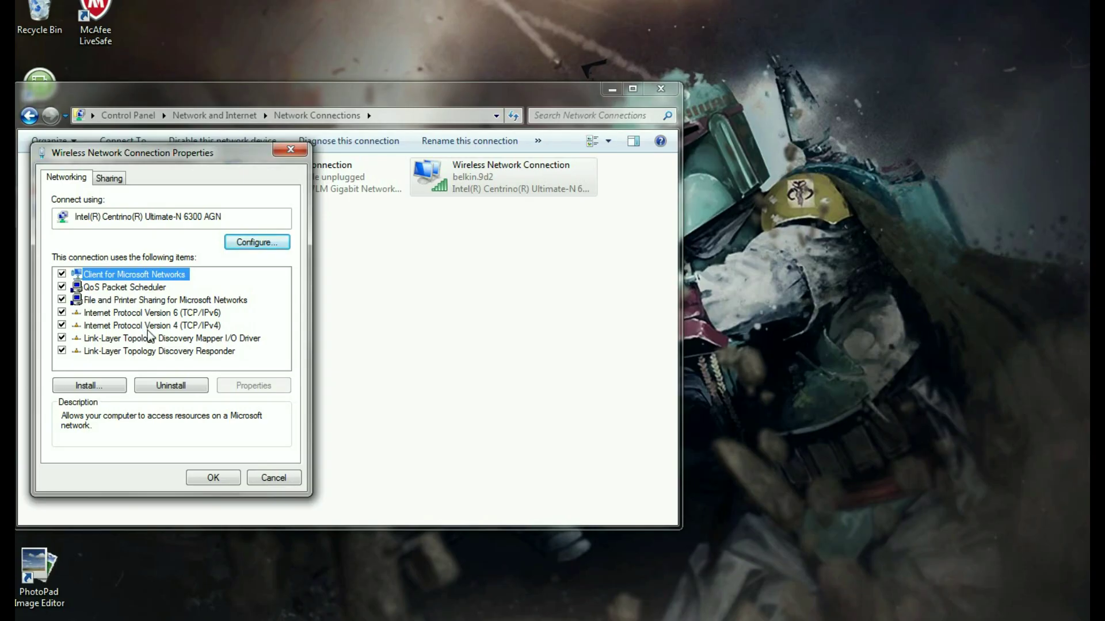
{"action": "left_click", "coordinate": [146, 326]}
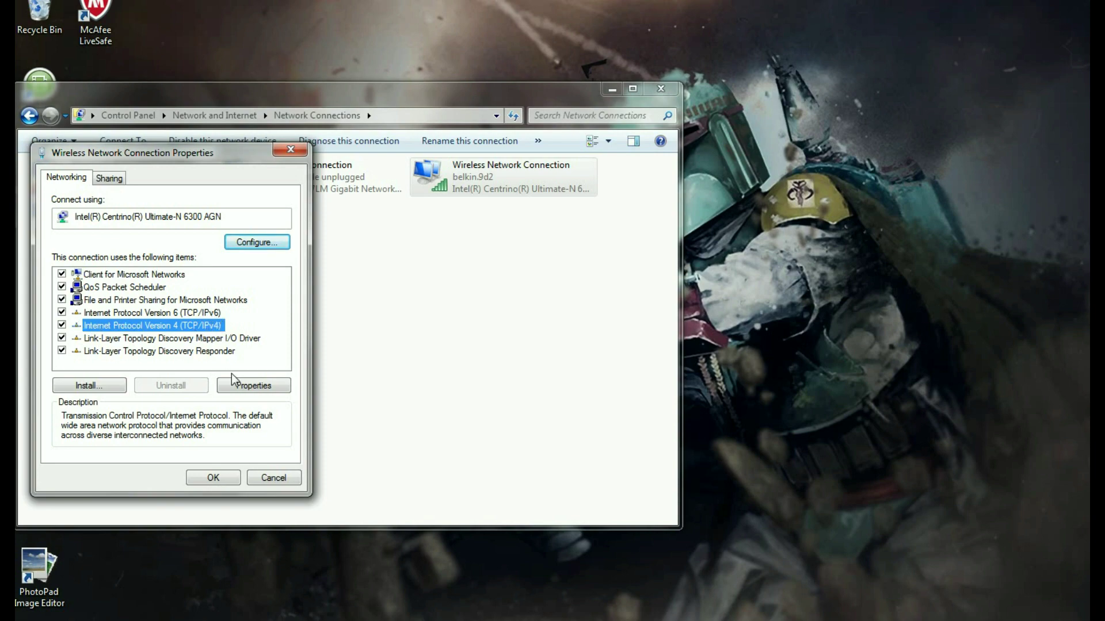
{"action": "left_click", "coordinate": [250, 385]}
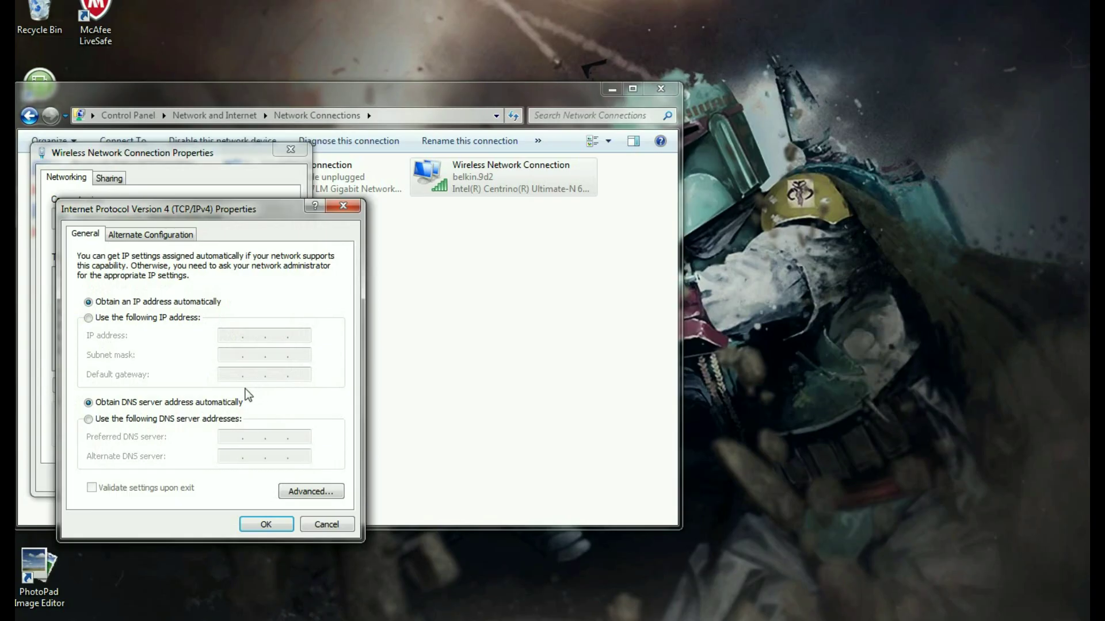
Move the IPv4 dialog aside and choose 'Use the following DNS server addresses'
{"action": "left_click_drag", "start_coordinate": [268, 212], "coordinate": [344, 141]}
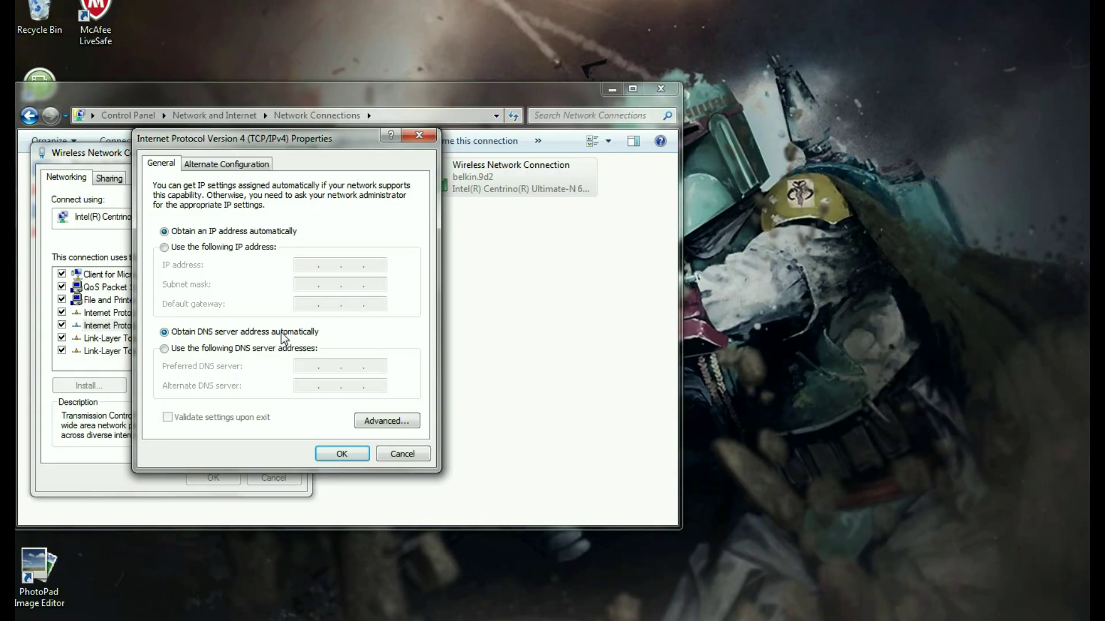
{"action": "left_click", "coordinate": [164, 349]}
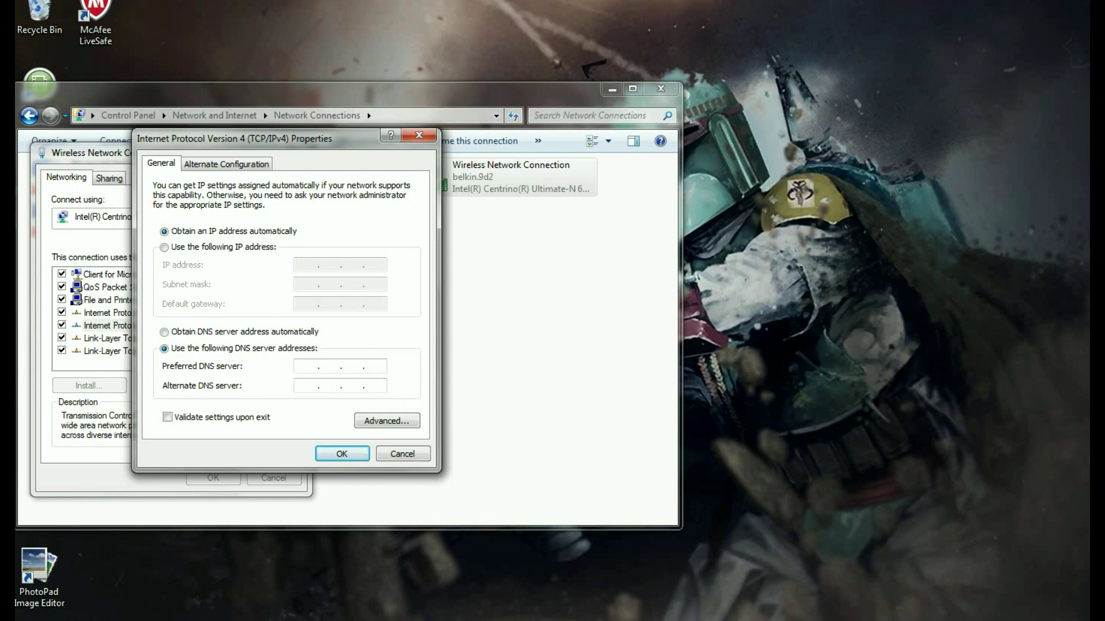
{"action": "key", "text": "alt+Tab"}
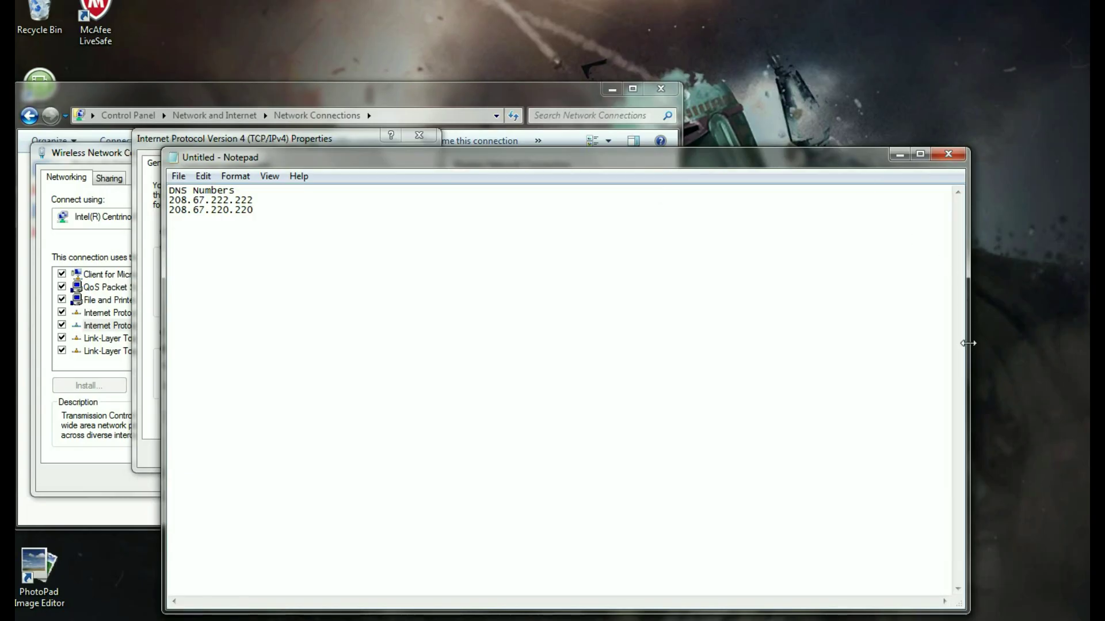
Resize Notepad and place it right of the IPv4 Properties dialog, both visible
{"action": "left_click_drag", "start_coordinate": [959, 295], "coordinate": [578, 296]}
{"action": "left_click_drag", "start_coordinate": [368, 164], "coordinate": [670, 144]}
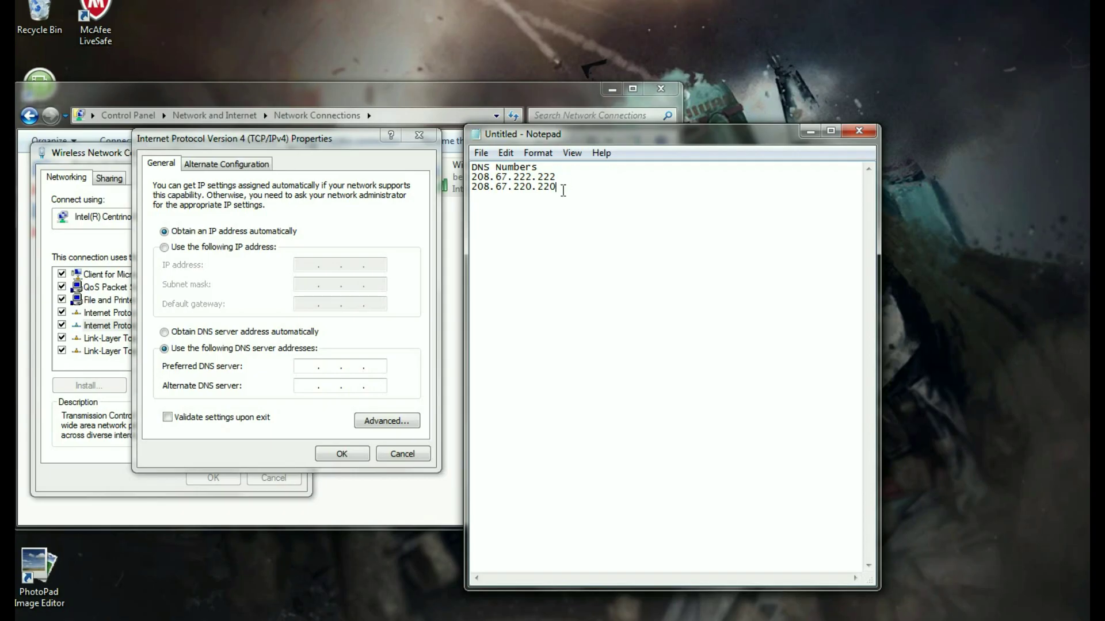
{"action": "left_click", "coordinate": [305, 367]}
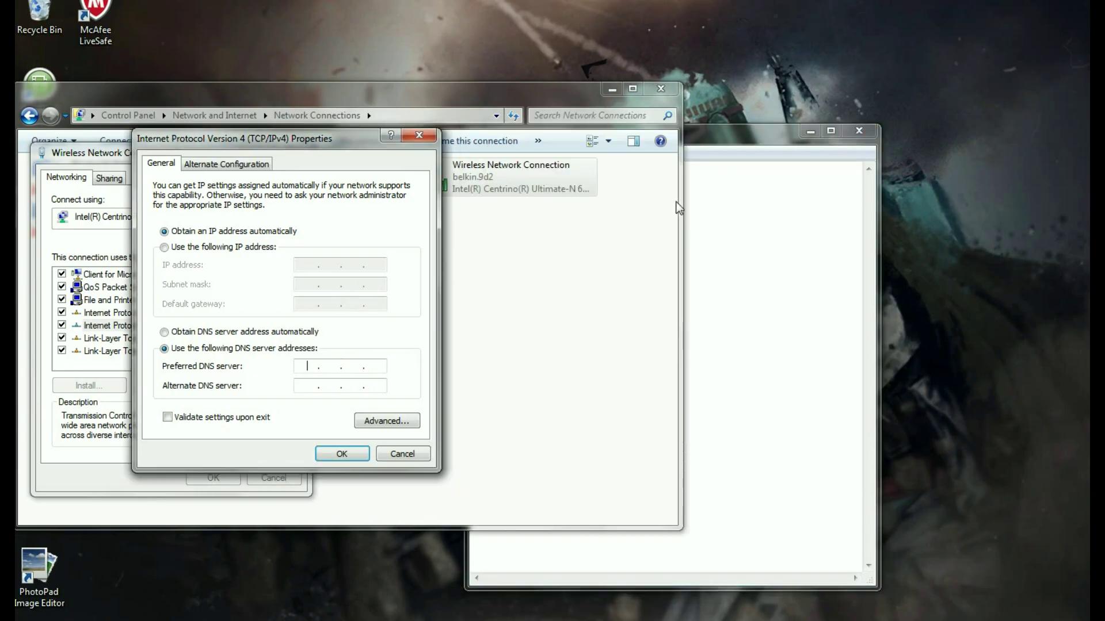
{"action": "left_click_drag", "start_coordinate": [741, 138], "coordinate": [790, 137]}
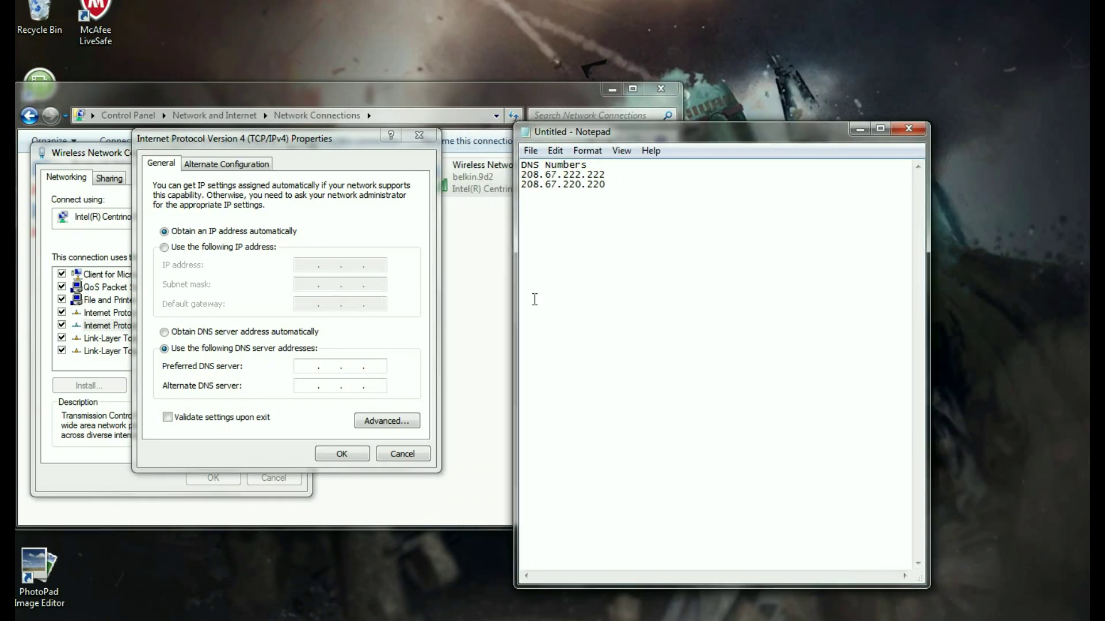
{"action": "left_click", "coordinate": [307, 371]}
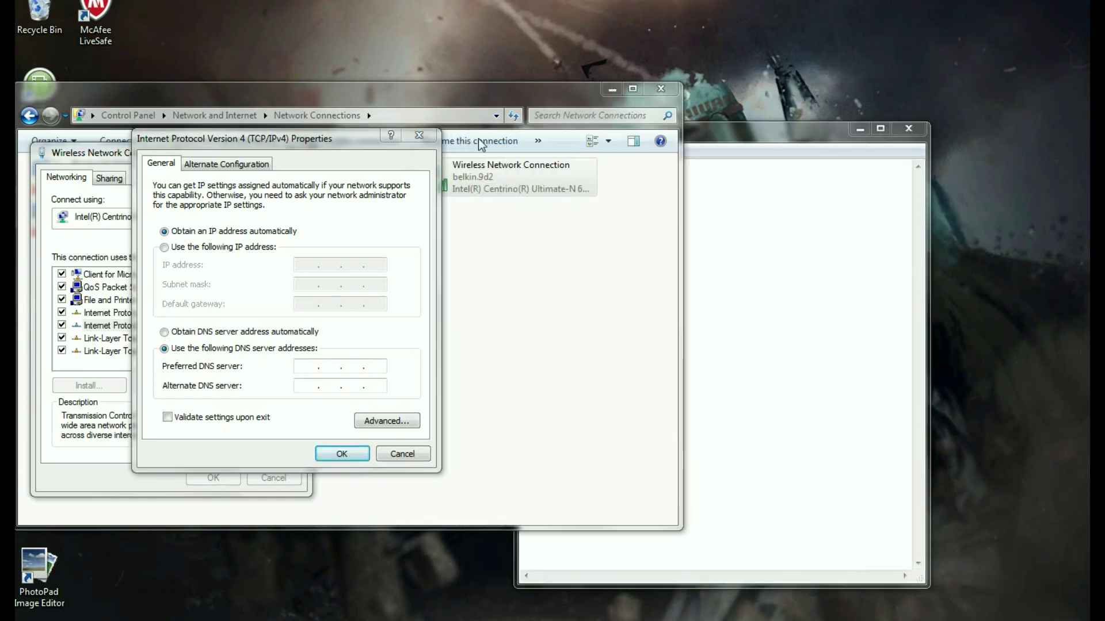
{"action": "left_click_drag", "start_coordinate": [783, 135], "coordinate": [960, 107]}
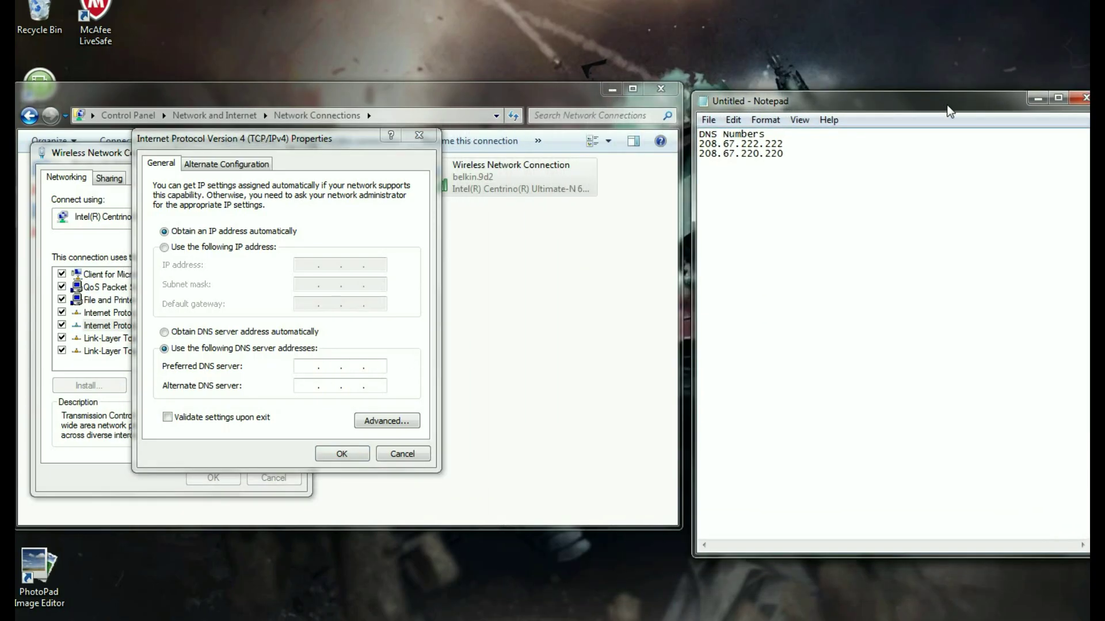
{"action": "left_click", "coordinate": [309, 365]}
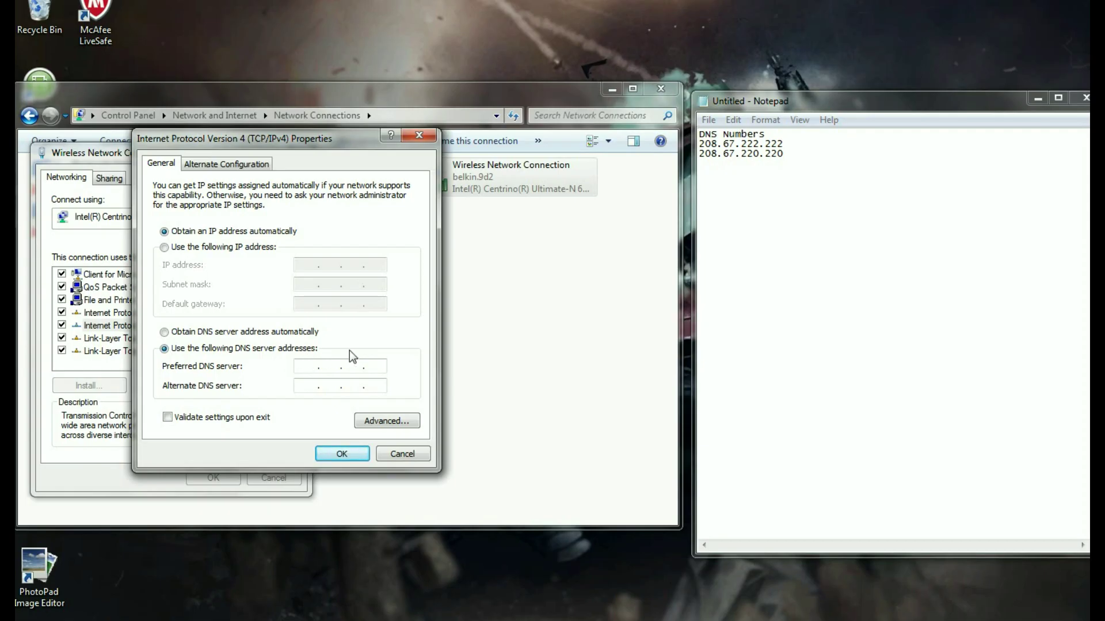
Enter Preferred DNS 208.67.222.222 and Alternate DNS 208.67.220.220, and save with OK
{"action": "type", "text": "208.67.222.222"}
{"action": "left_click", "coordinate": [302, 387]}
{"action": "type", "text": "208 . 67 . 220 . 220"}
{"action": "left_click", "coordinate": [326, 456]}
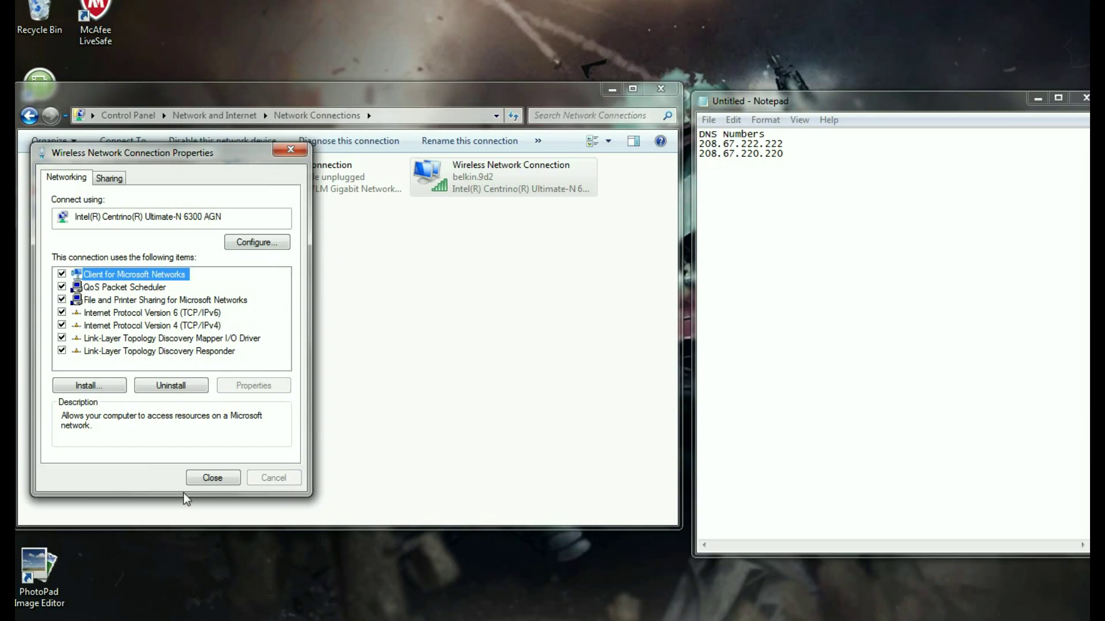
Close the adapter properties and Network Connections, then keep Notepad unsaved and minimise it
{"action": "left_click", "coordinate": [208, 478]}
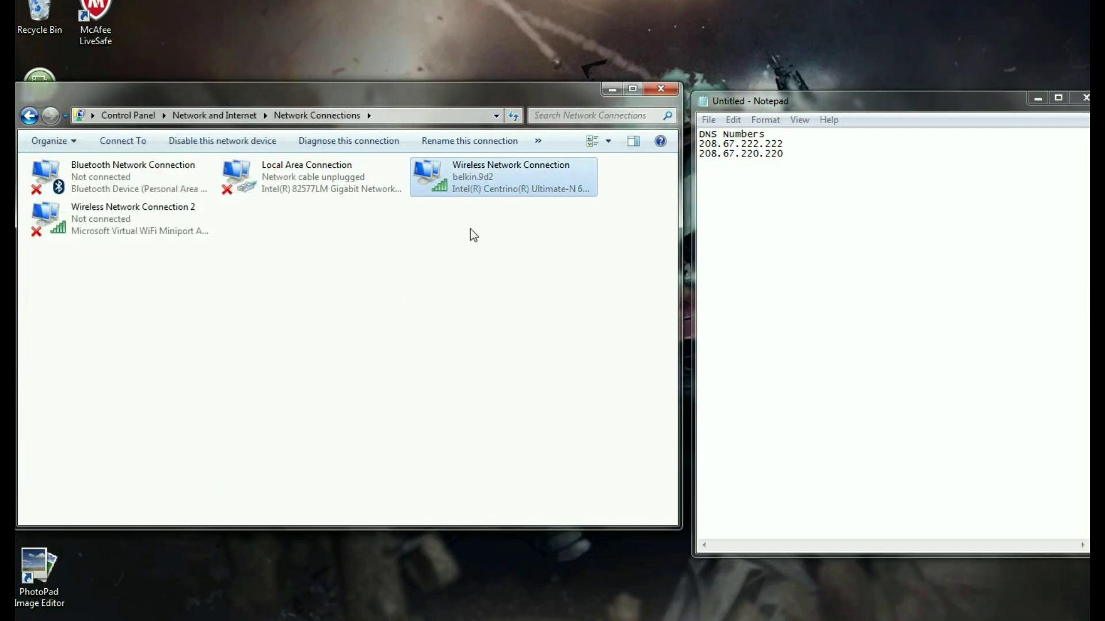
{"action": "left_click", "coordinate": [666, 89]}
{"action": "left_click_drag", "start_coordinate": [718, 104], "coordinate": [465, 113]}
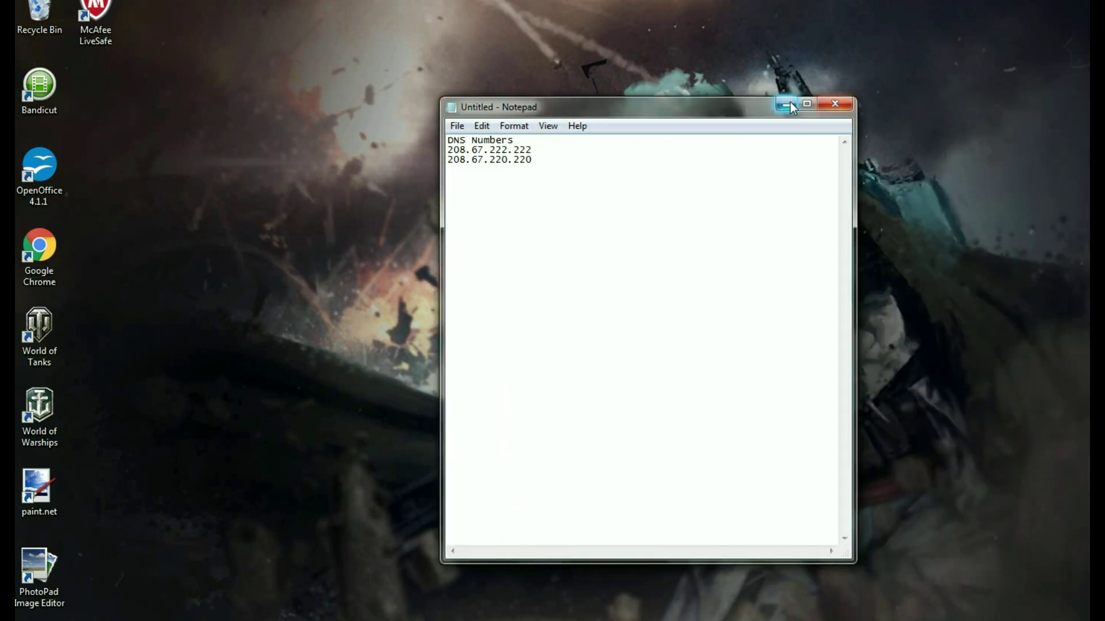
{"action": "left_click", "coordinate": [835, 104]}
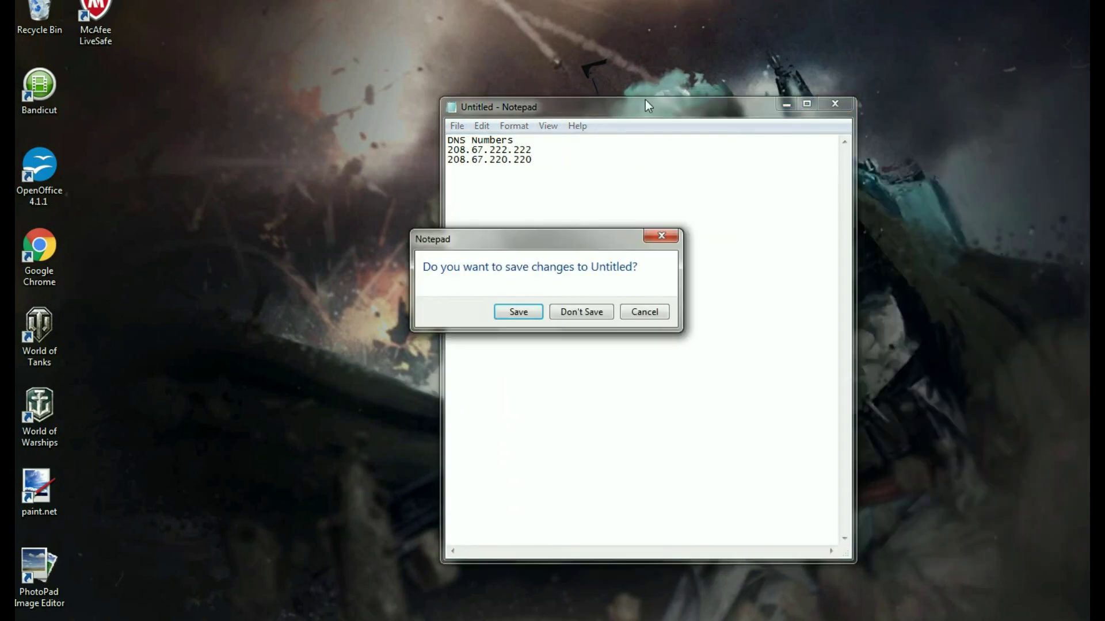
{"action": "left_click", "coordinate": [643, 313]}
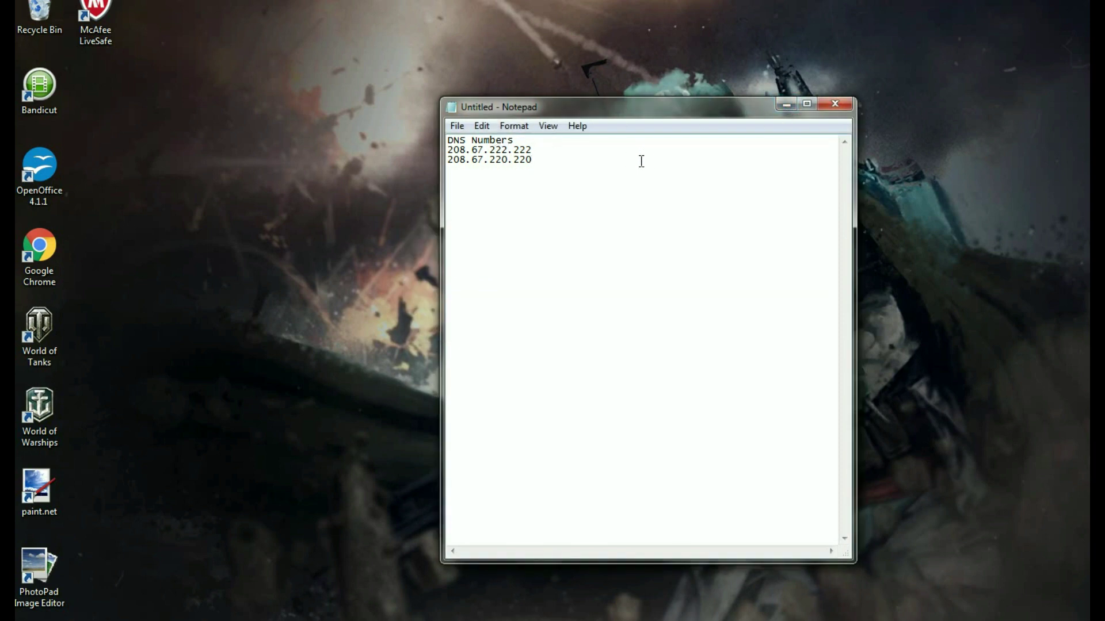
{"action": "left_click", "coordinate": [783, 105]}
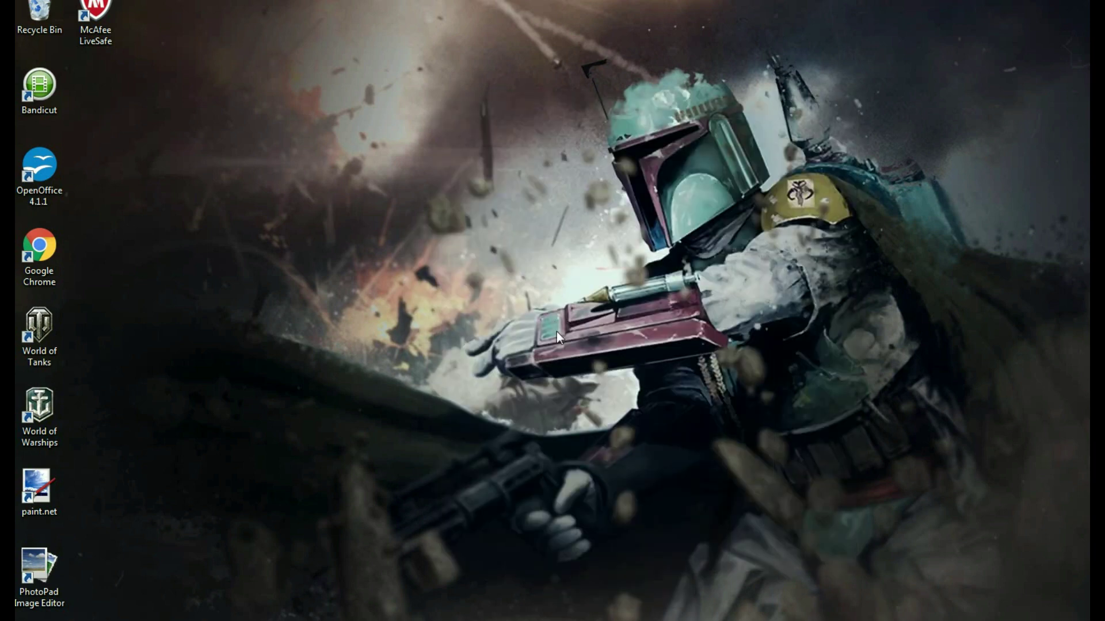